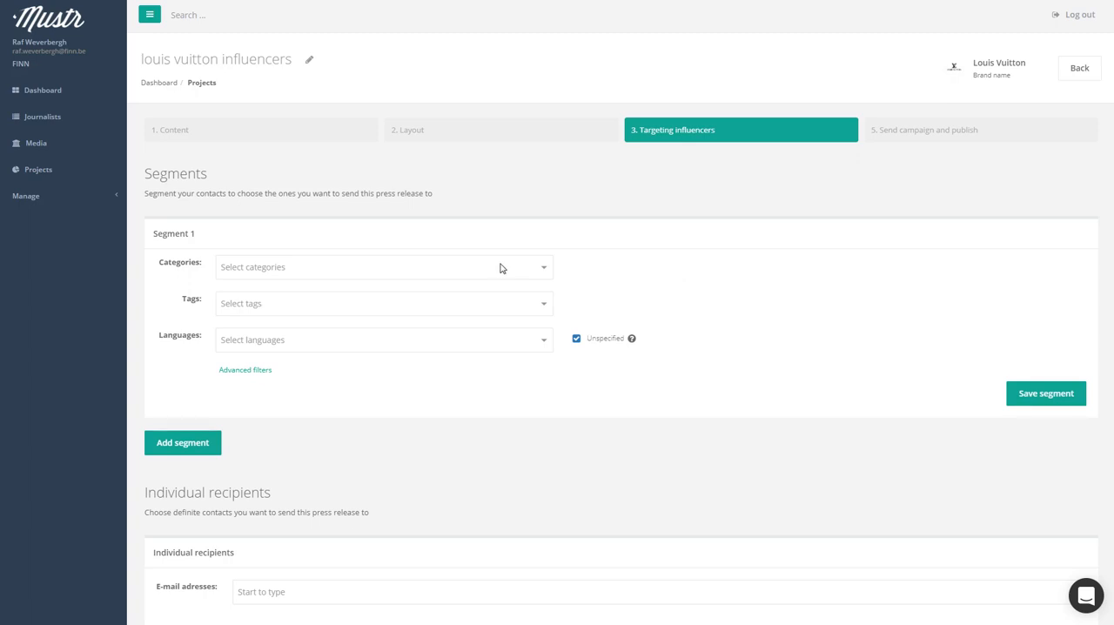
Set Segment 1's category to Lifestyle & Consumer and its language to English
{"action": "left_click", "coordinate": [500, 268]}
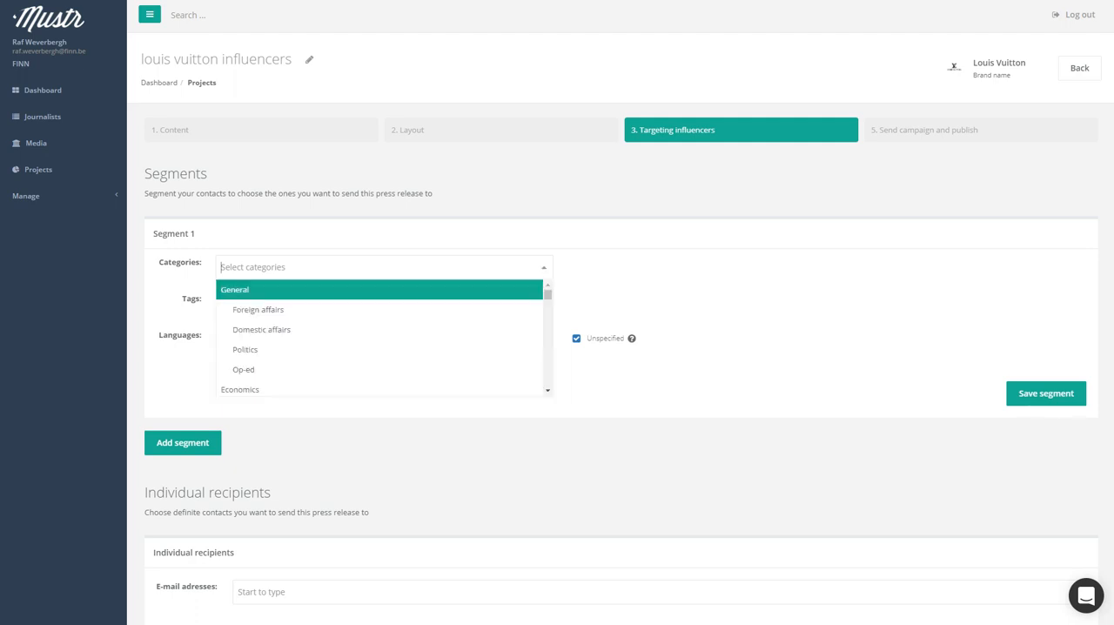
{"action": "scroll", "coordinate": [500, 323], "scroll_direction": "down", "scroll_amount": 1}
{"action": "scroll", "coordinate": [500, 324], "scroll_direction": "down", "scroll_amount": 5}
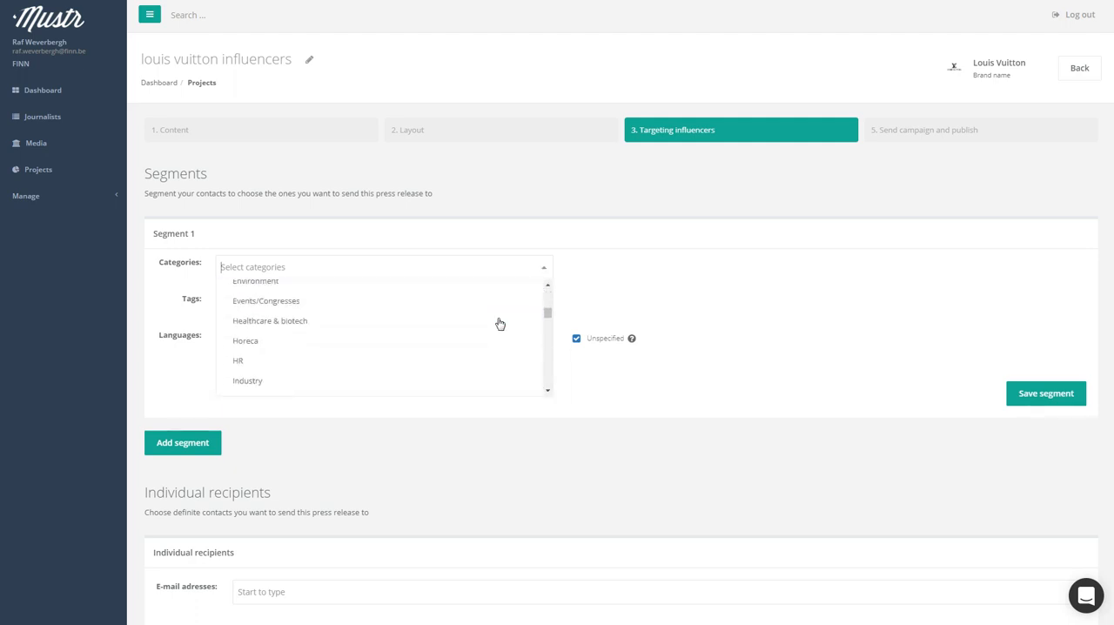
{"action": "scroll", "coordinate": [500, 324], "scroll_direction": "down", "scroll_amount": 6}
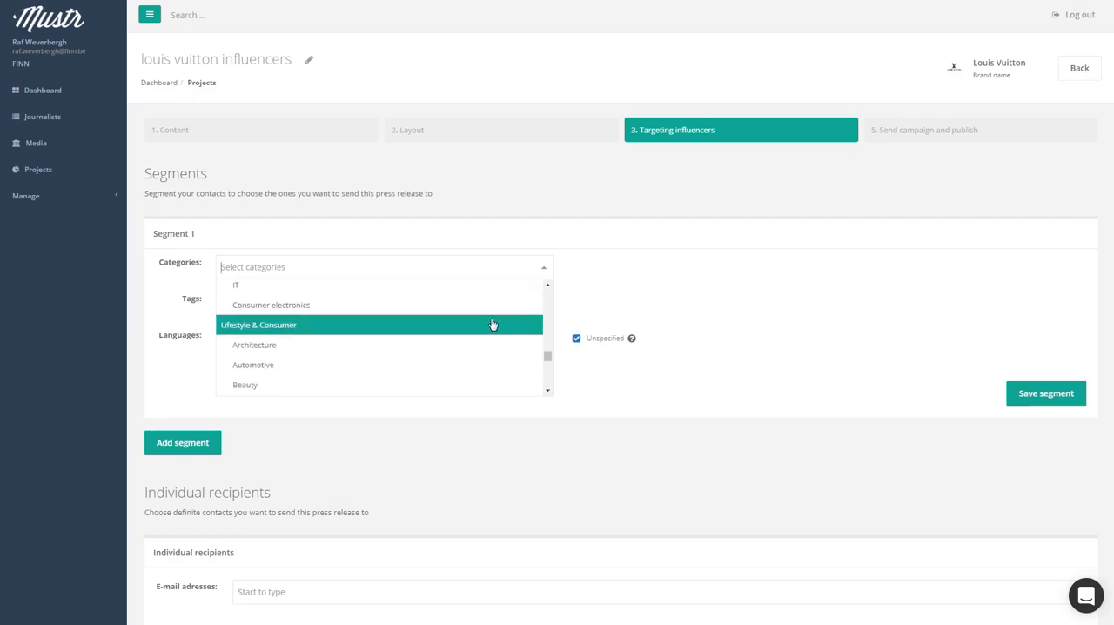
{"action": "left_click", "coordinate": [438, 329]}
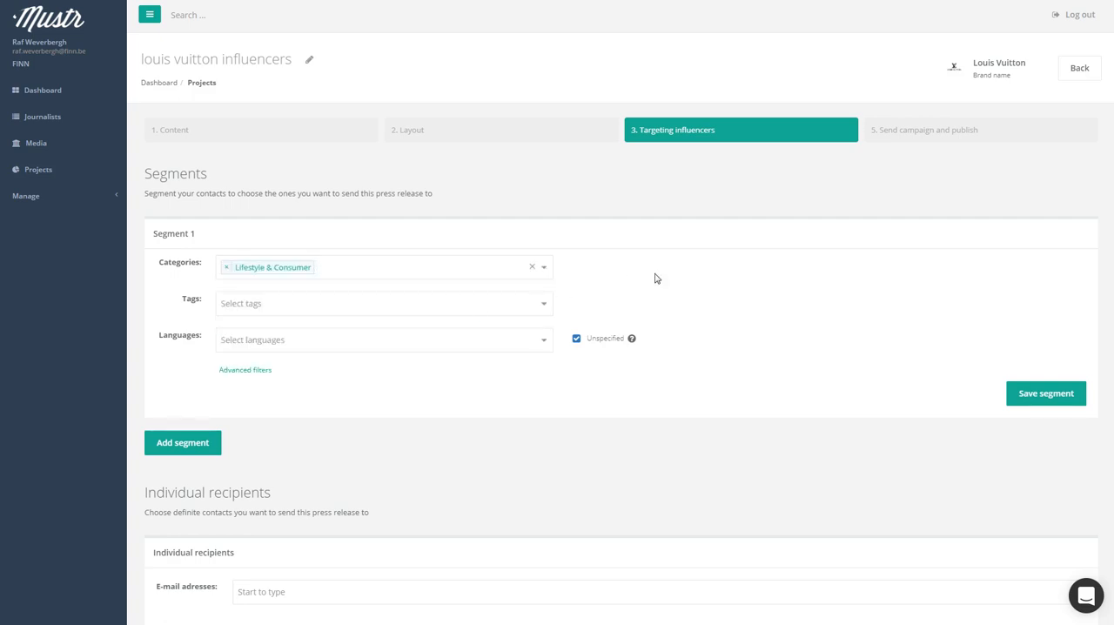
{"action": "left_click", "coordinate": [520, 342]}
{"action": "left_click", "coordinate": [413, 402]}
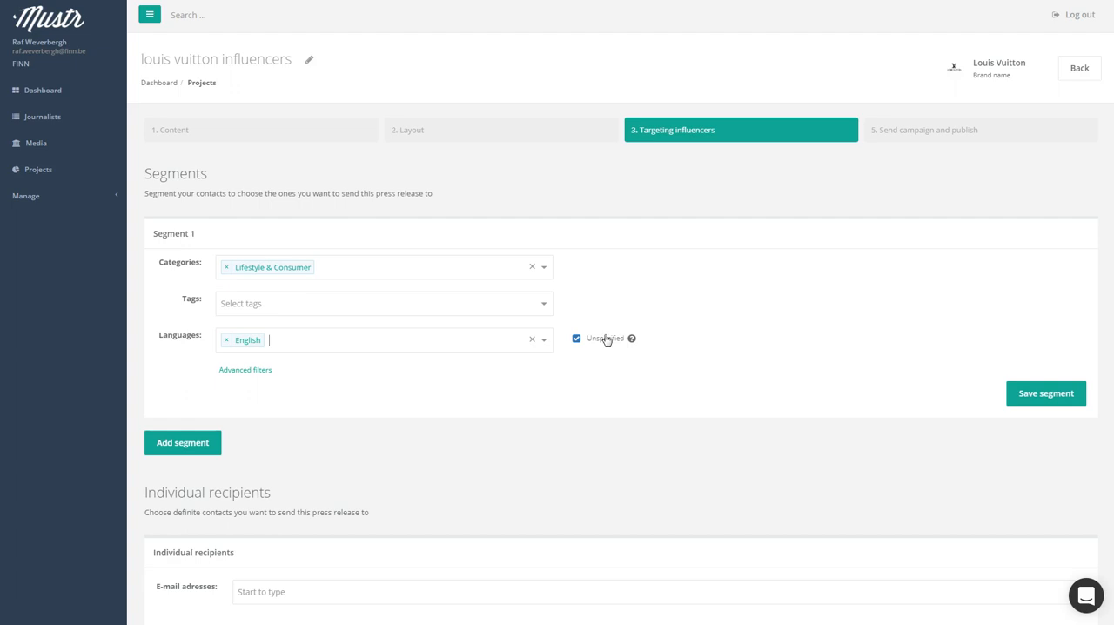
Limit Segment 1 to the country United Kingdom in the advanced filters and save the segment
{"action": "left_click", "coordinate": [257, 372]}
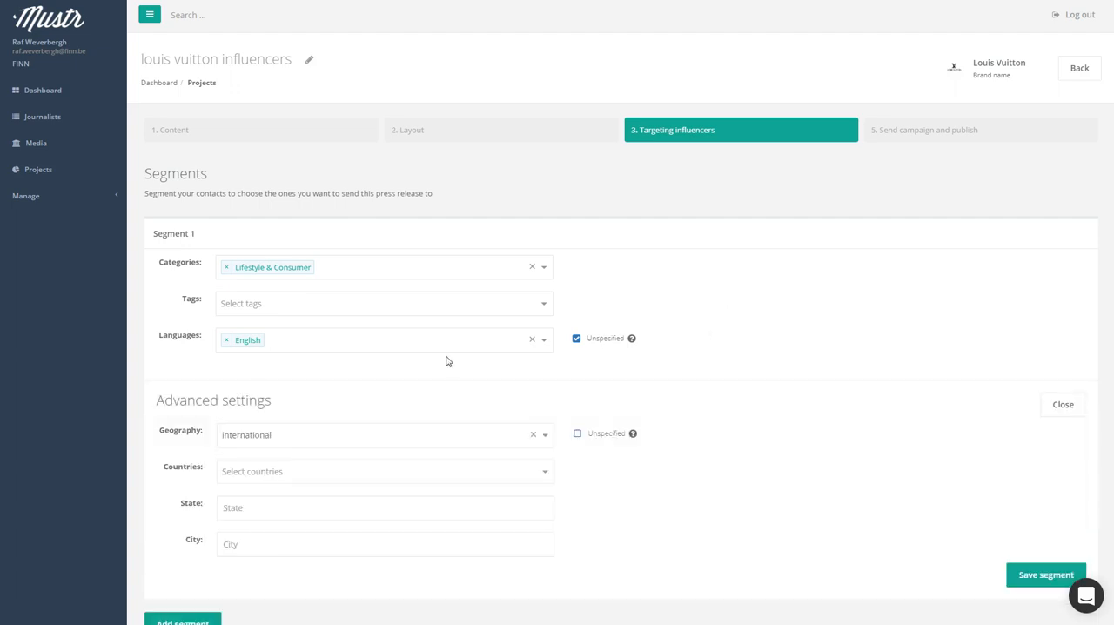
{"action": "scroll", "coordinate": [446, 362], "scroll_direction": "down", "scroll_amount": 1}
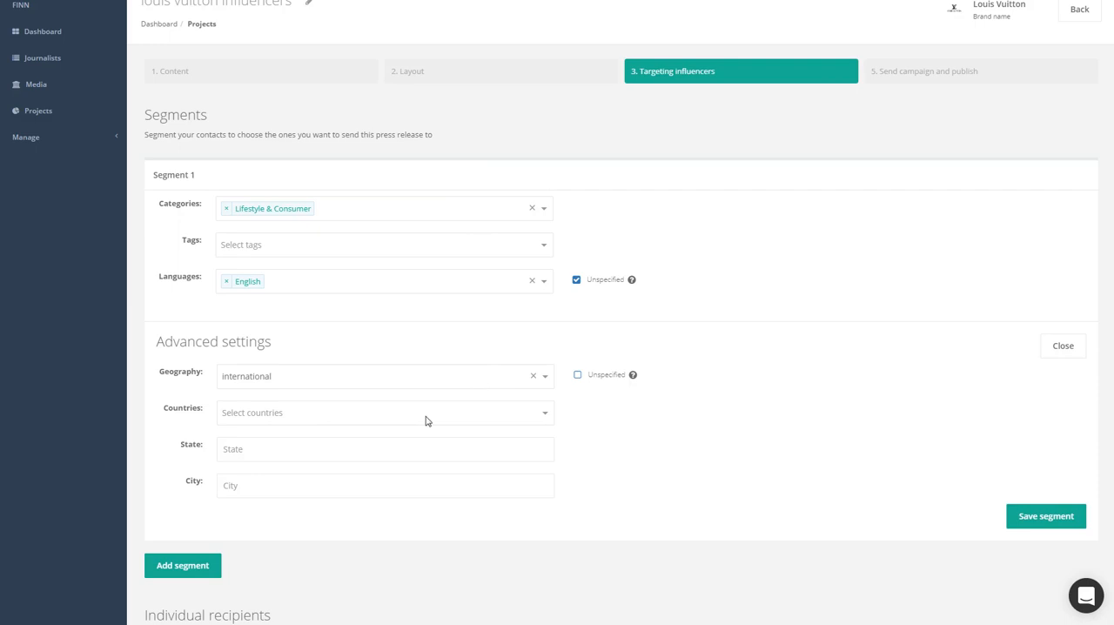
{"action": "left_click", "coordinate": [393, 381]}
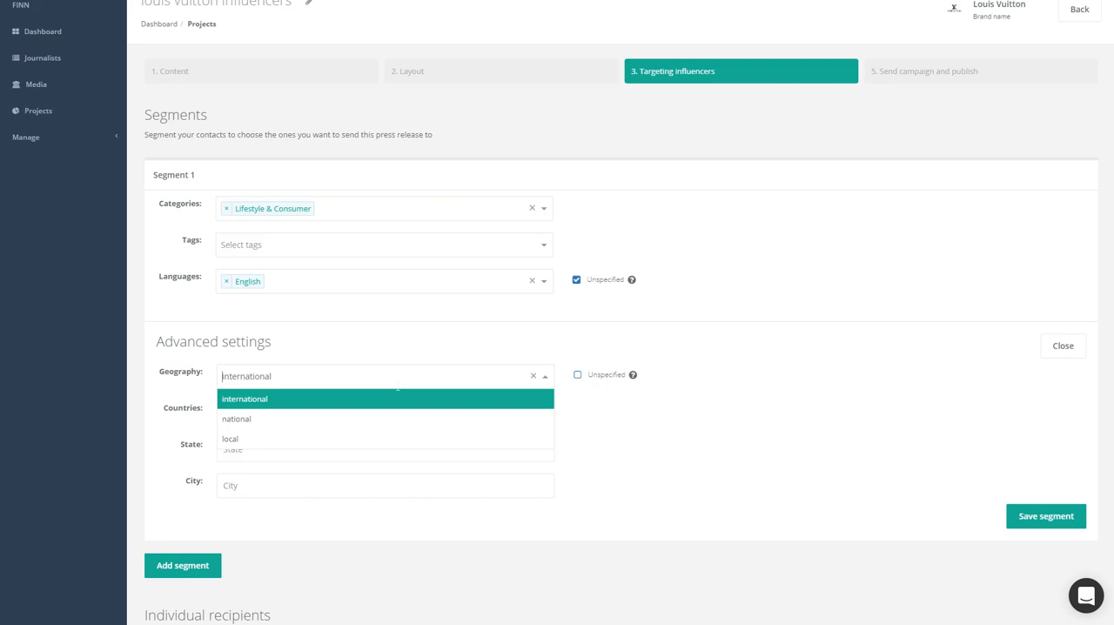
{"action": "left_click", "coordinate": [525, 414]}
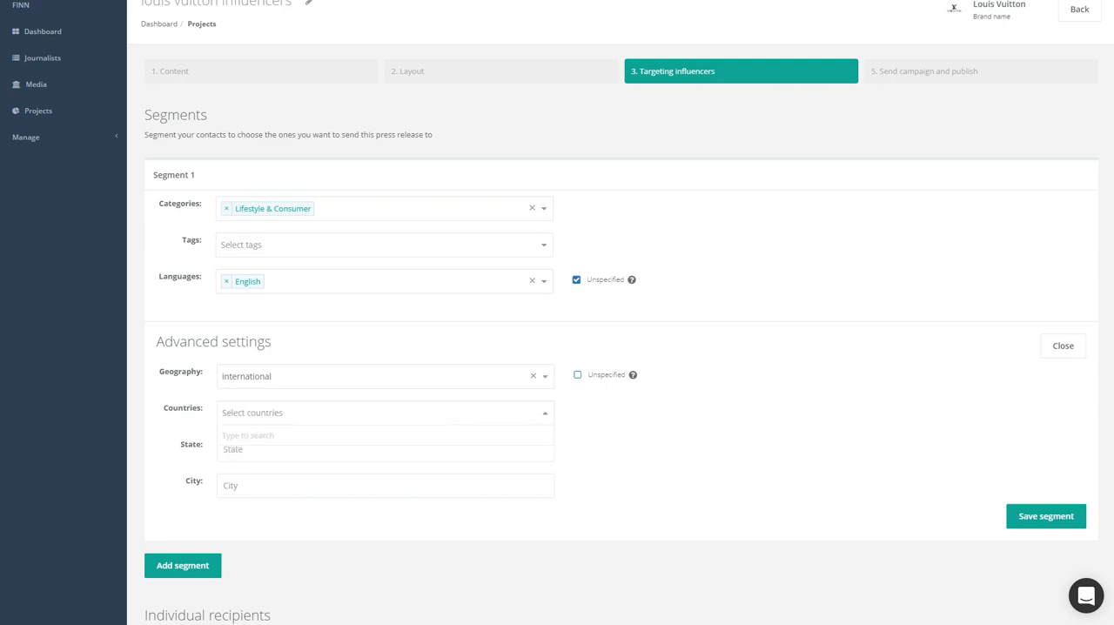
{"action": "type", "text": "unit"}
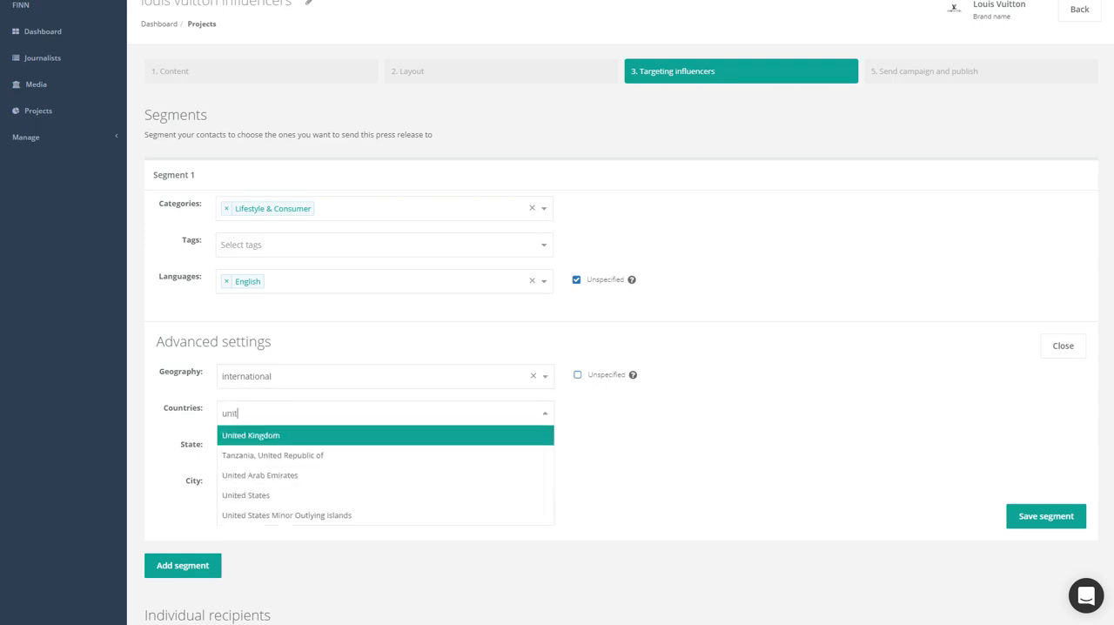
{"action": "left_click", "coordinate": [326, 440]}
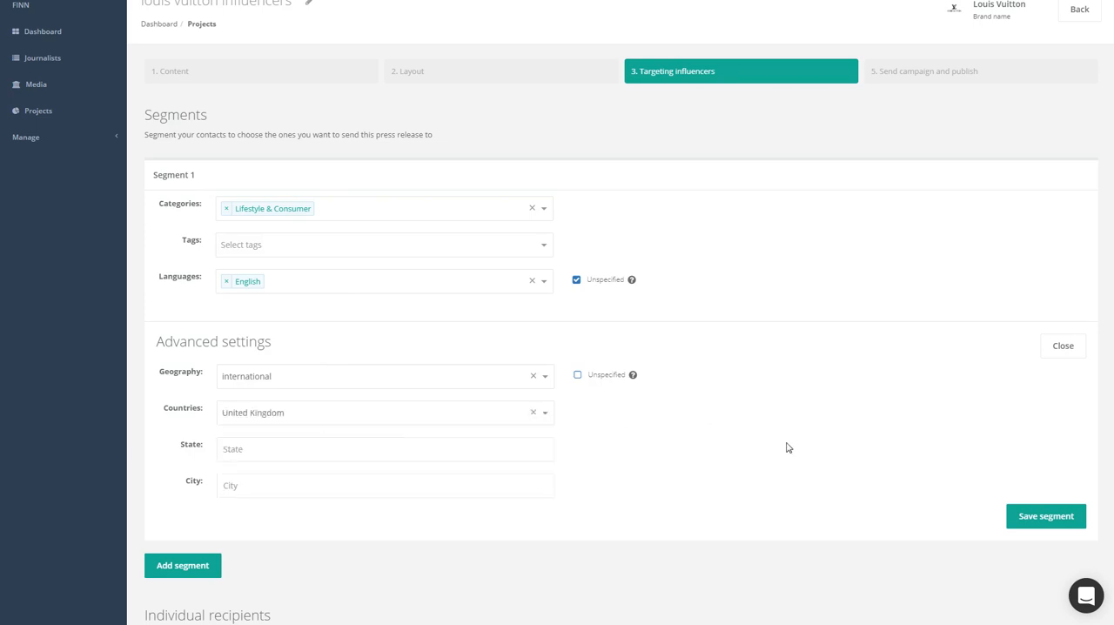
{"action": "left_click", "coordinate": [1053, 515]}
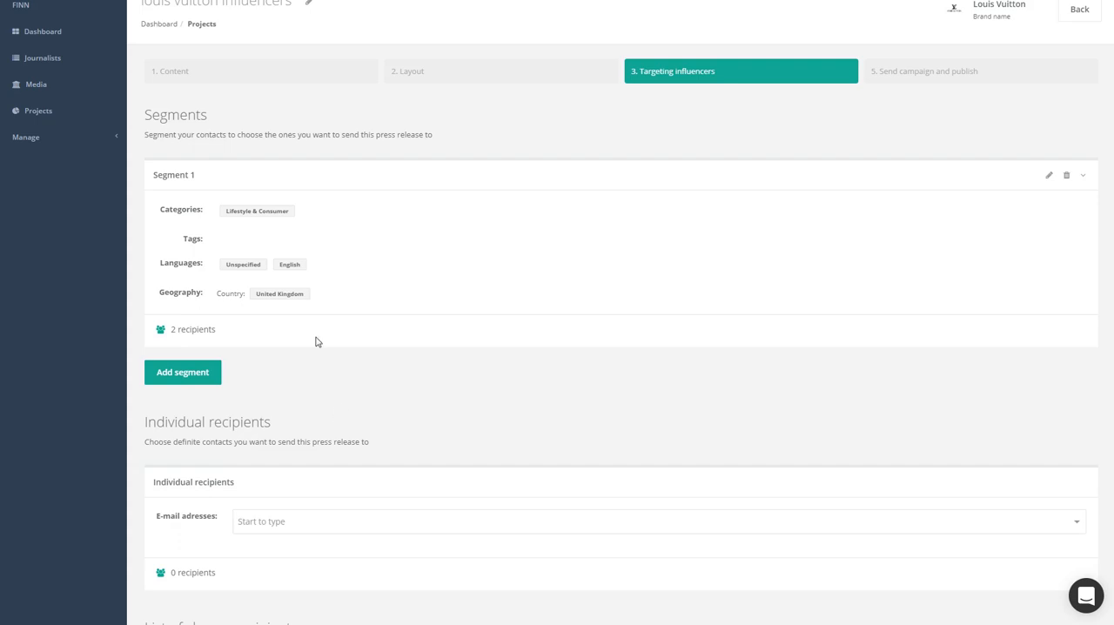
Check Segment 1's country filter, and collapse and re-expand the segment's details
{"action": "left_click_drag", "start_coordinate": [255, 296], "coordinate": [309, 298]}
{"action": "left_click", "coordinate": [1084, 177]}
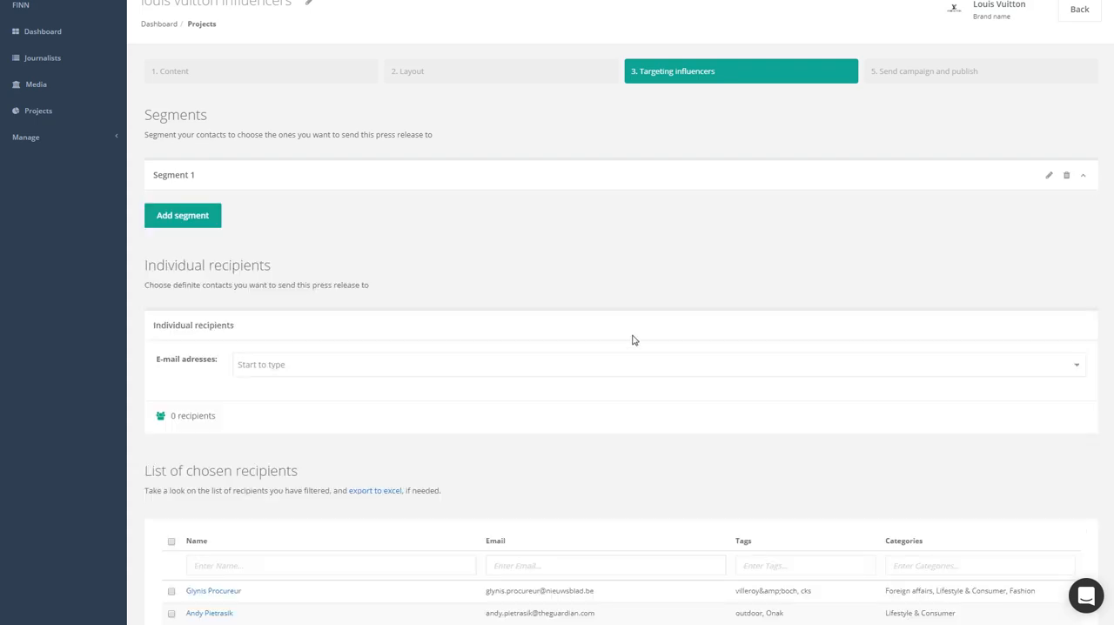
{"action": "left_click", "coordinate": [1083, 177]}
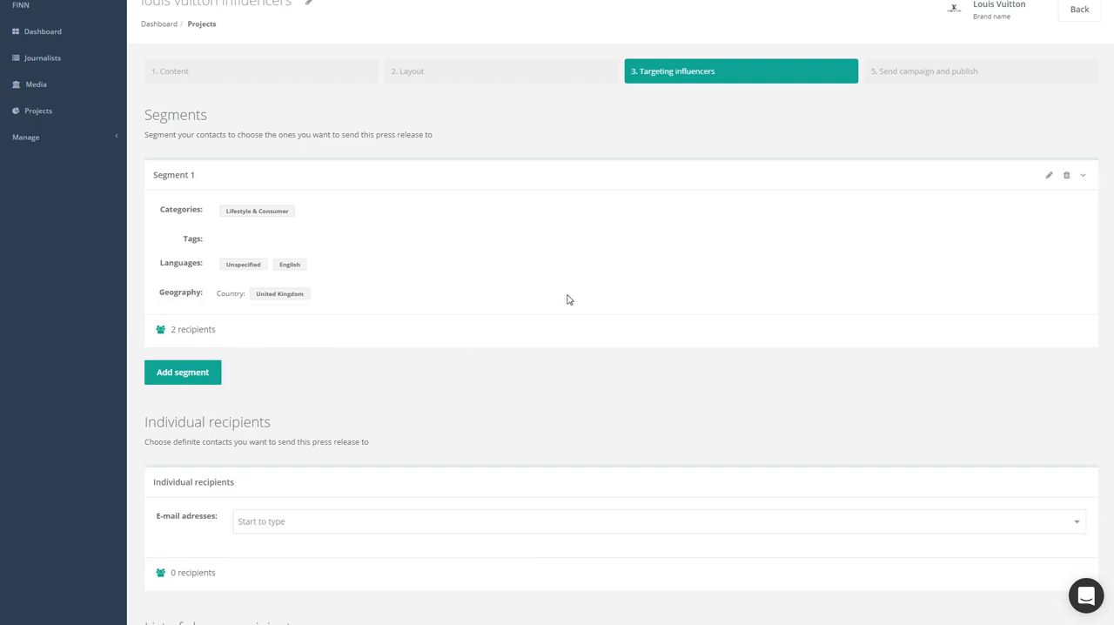
Edit Segment 1 to clear its country filter, save it and check its recipient count
{"action": "left_click", "coordinate": [1050, 177]}
{"action": "left_click", "coordinate": [270, 319]}
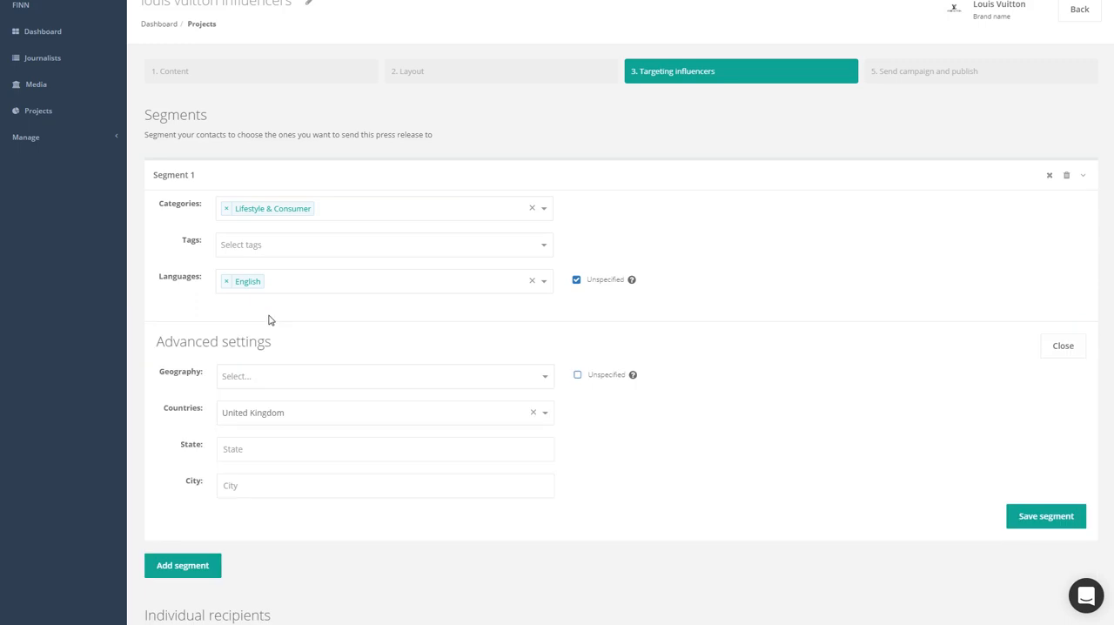
{"action": "left_click", "coordinate": [534, 413]}
{"action": "left_click", "coordinate": [1043, 522]}
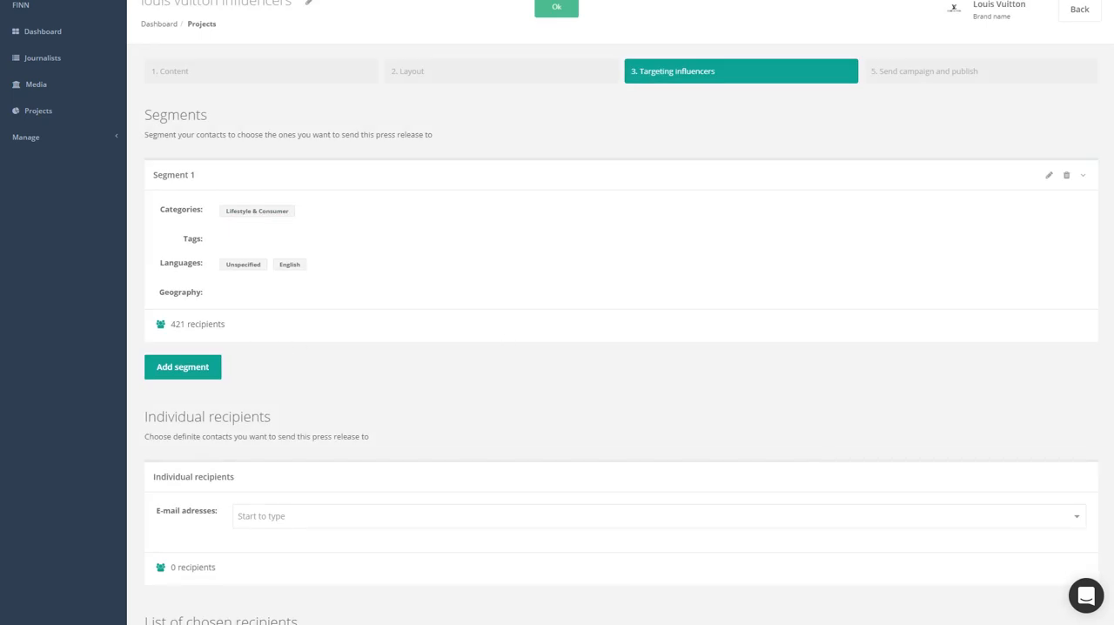
{"action": "double_click", "coordinate": [177, 325]}
{"action": "left_click", "coordinate": [296, 339]}
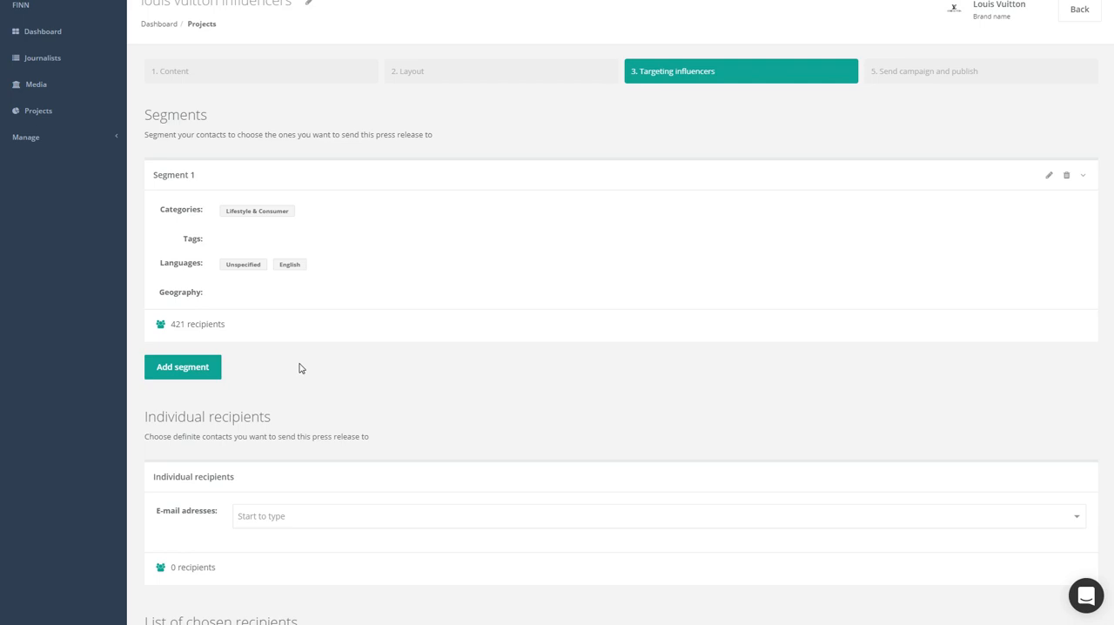
Add a second segment and give it the tag foodblogger, leaving its categories empty
{"action": "left_click", "coordinate": [184, 376]}
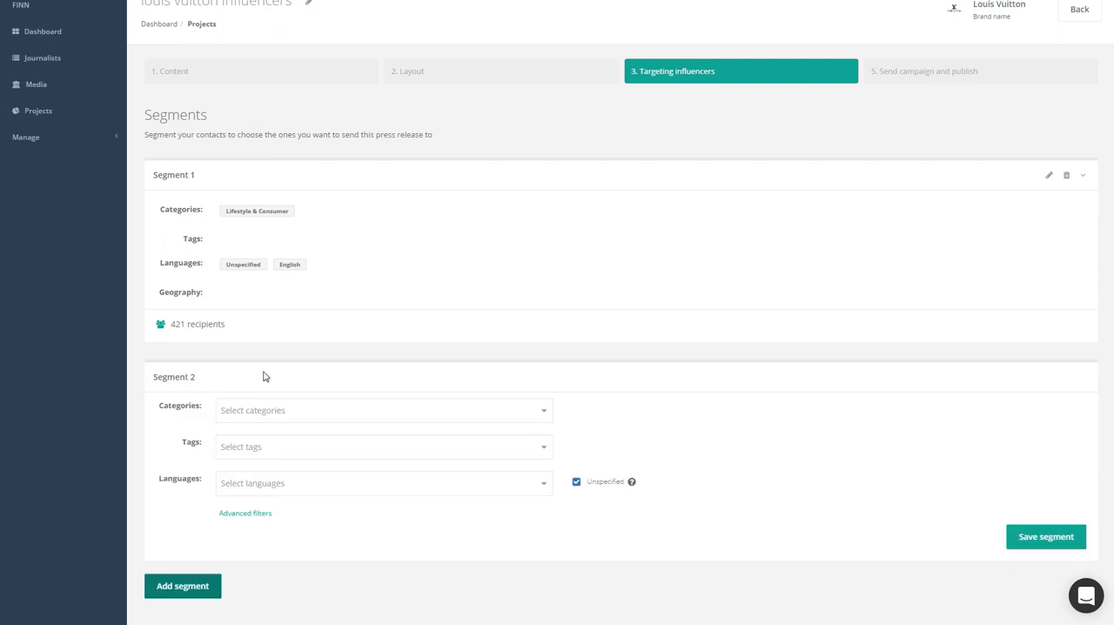
{"action": "left_click", "coordinate": [392, 411]}
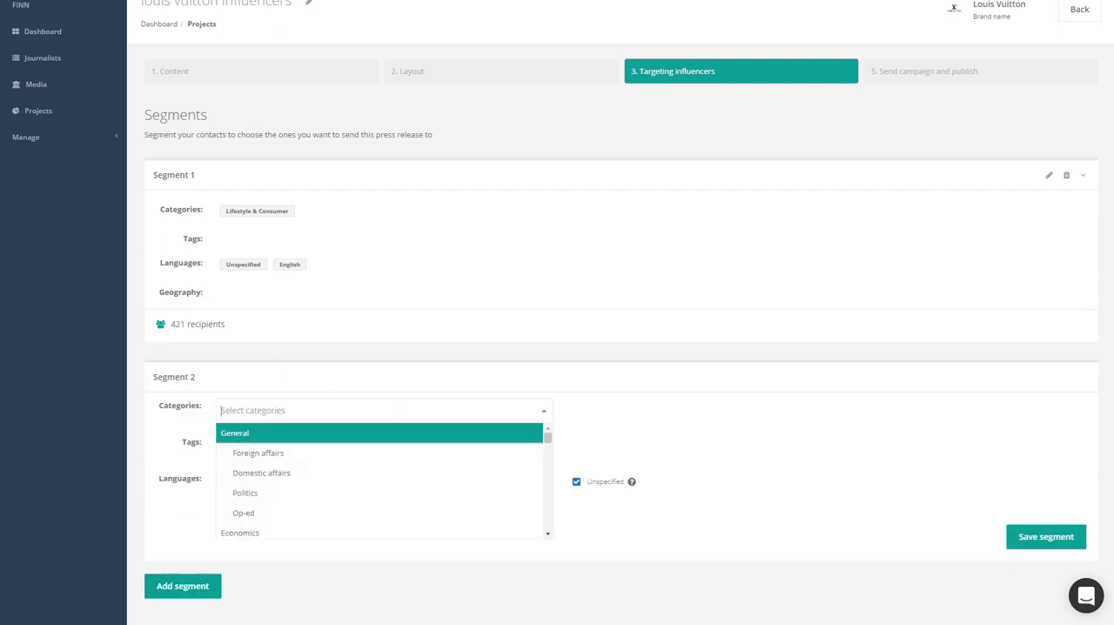
{"action": "left_click", "coordinate": [688, 423]}
{"action": "left_click", "coordinate": [427, 452]}
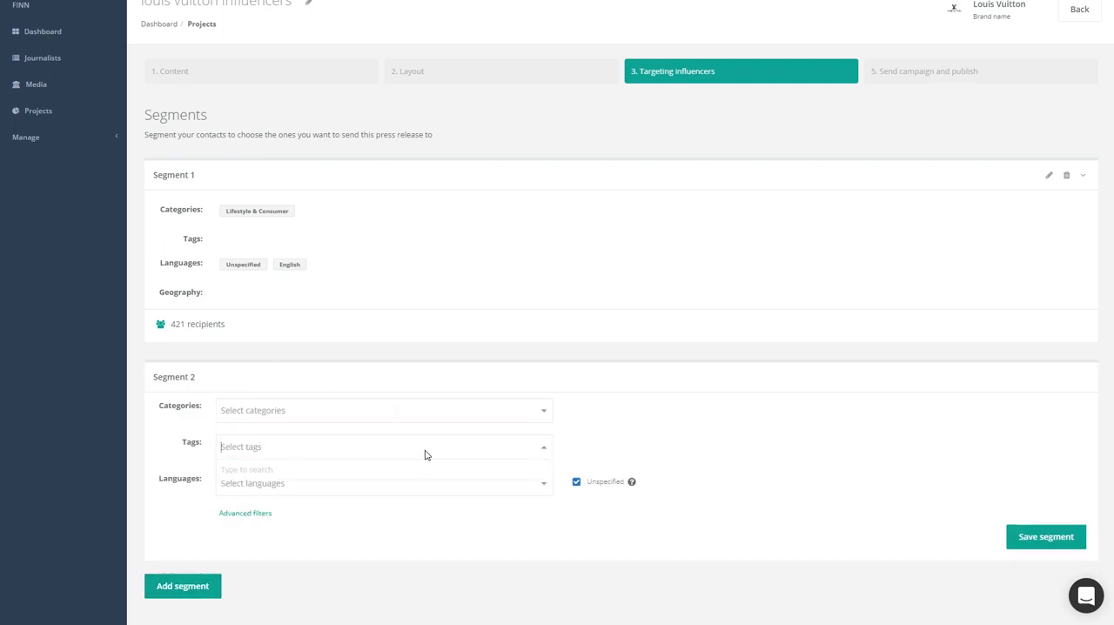
{"action": "type", "text": "foodblo"}
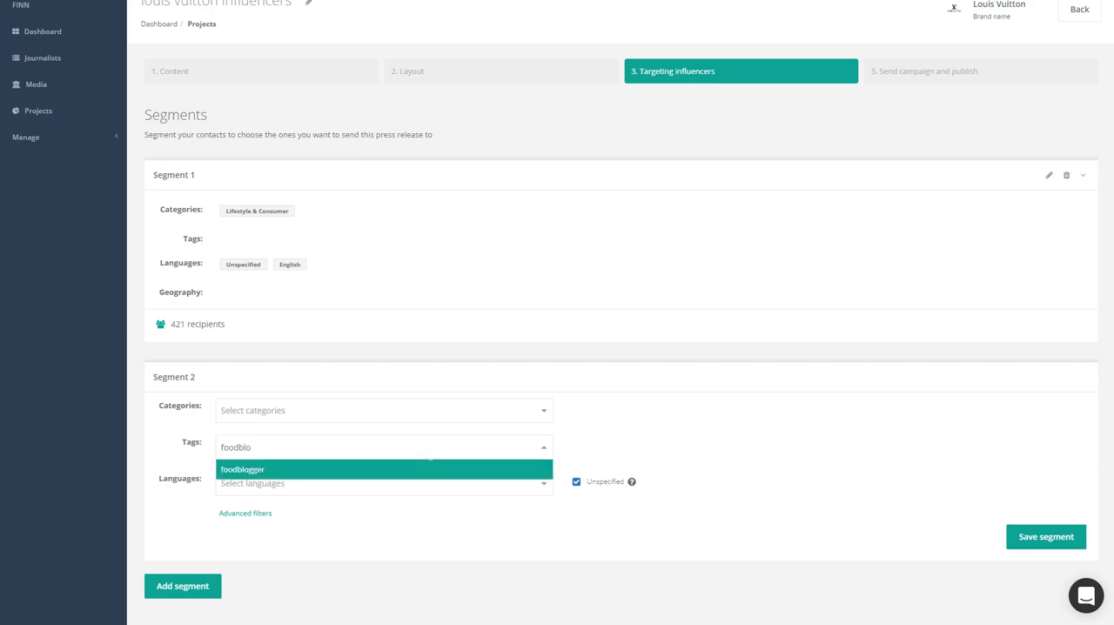
{"action": "type", "text": "g"}
{"action": "left_click", "coordinate": [348, 469]}
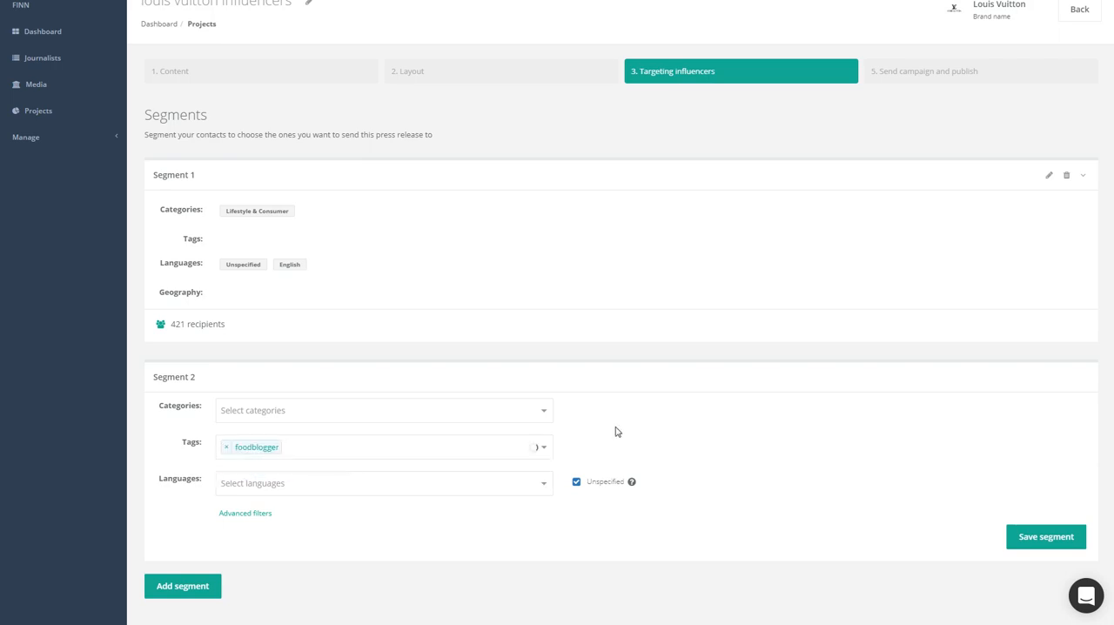
Set Segment 2's language to French and save the segment
{"action": "left_click", "coordinate": [419, 481]}
{"action": "left_click", "coordinate": [372, 564]}
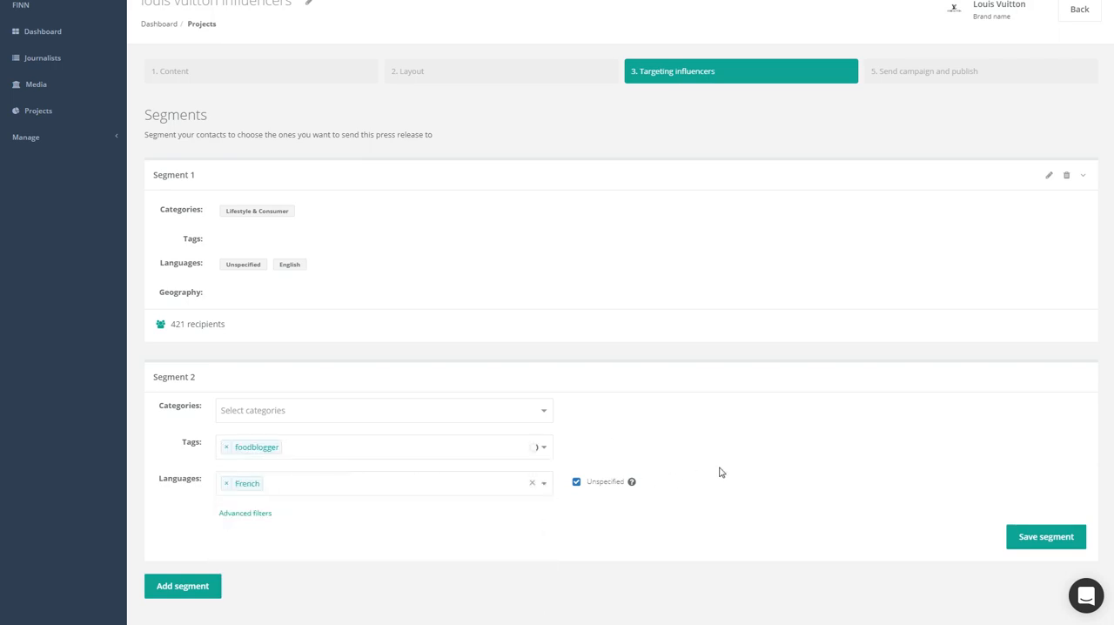
{"action": "left_click", "coordinate": [1045, 539]}
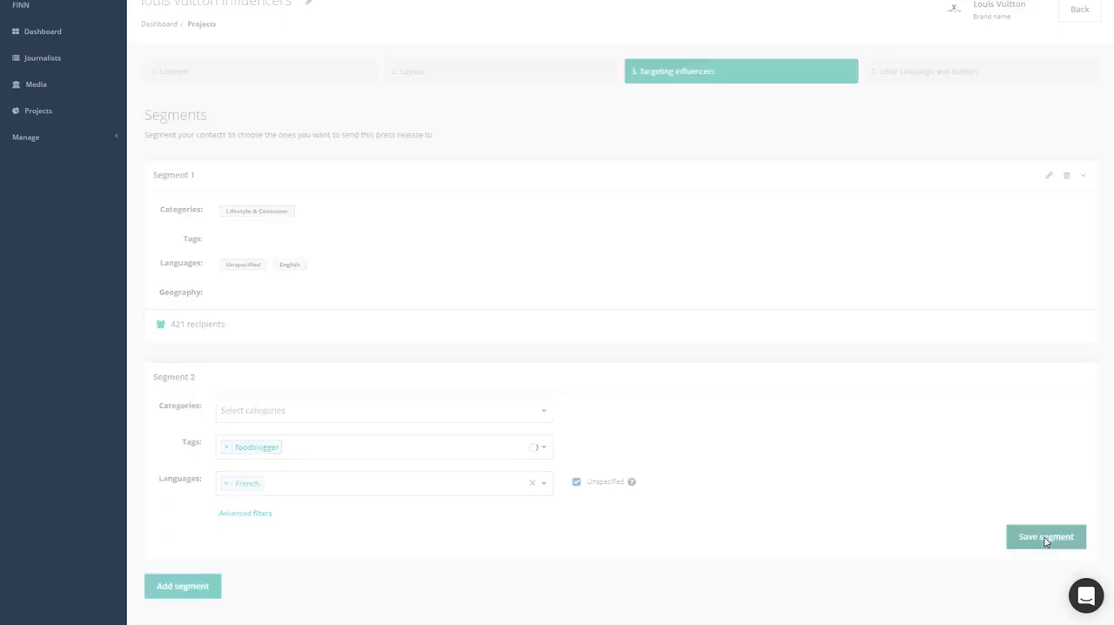
Review the criteria of both saved segments and look through the list of chosen recipients
{"action": "scroll", "coordinate": [699, 426], "scroll_direction": "down", "scroll_amount": 1}
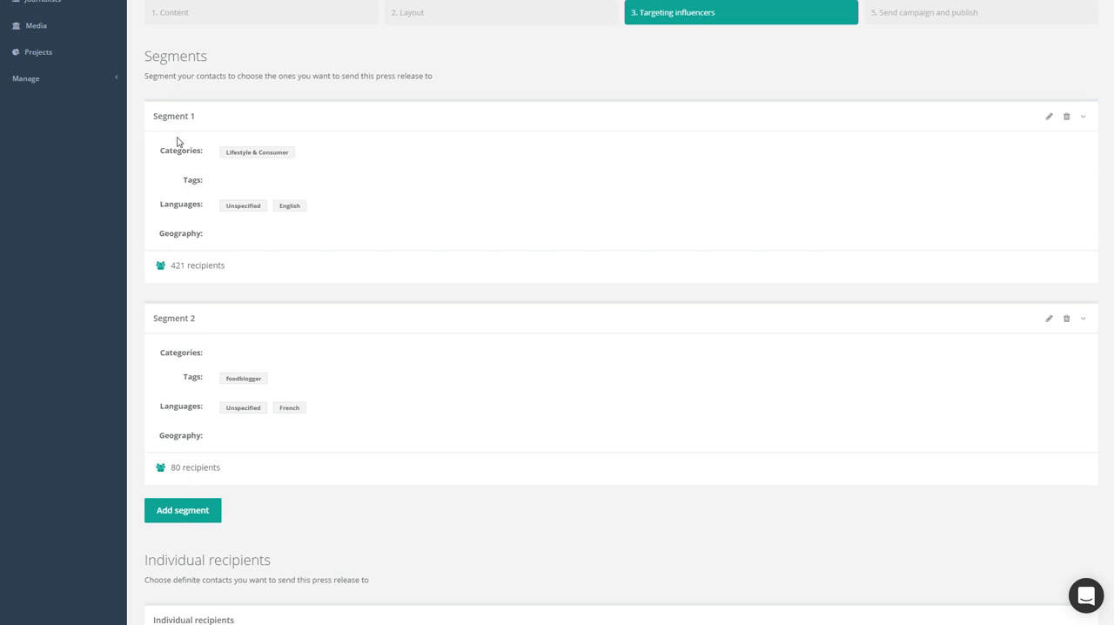
{"action": "left_click_drag", "start_coordinate": [153, 115], "coordinate": [201, 116]}
{"action": "left_click", "coordinate": [152, 320]}
{"action": "scroll", "coordinate": [261, 299], "scroll_direction": "down", "scroll_amount": 6}
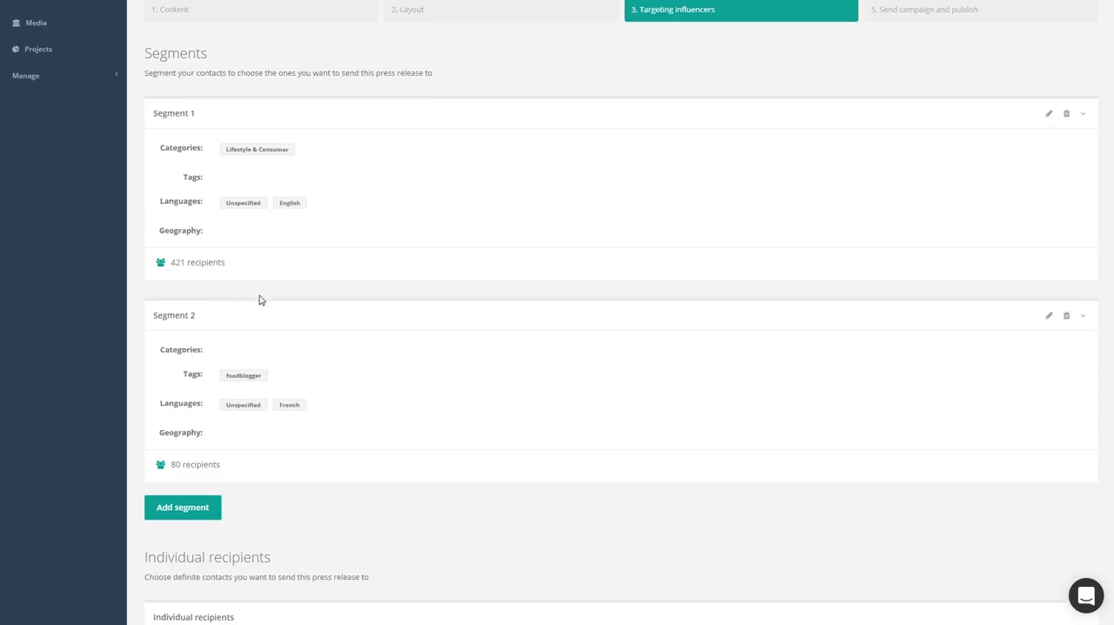
{"action": "scroll", "coordinate": [455, 311], "scroll_direction": "down", "scroll_amount": 4}
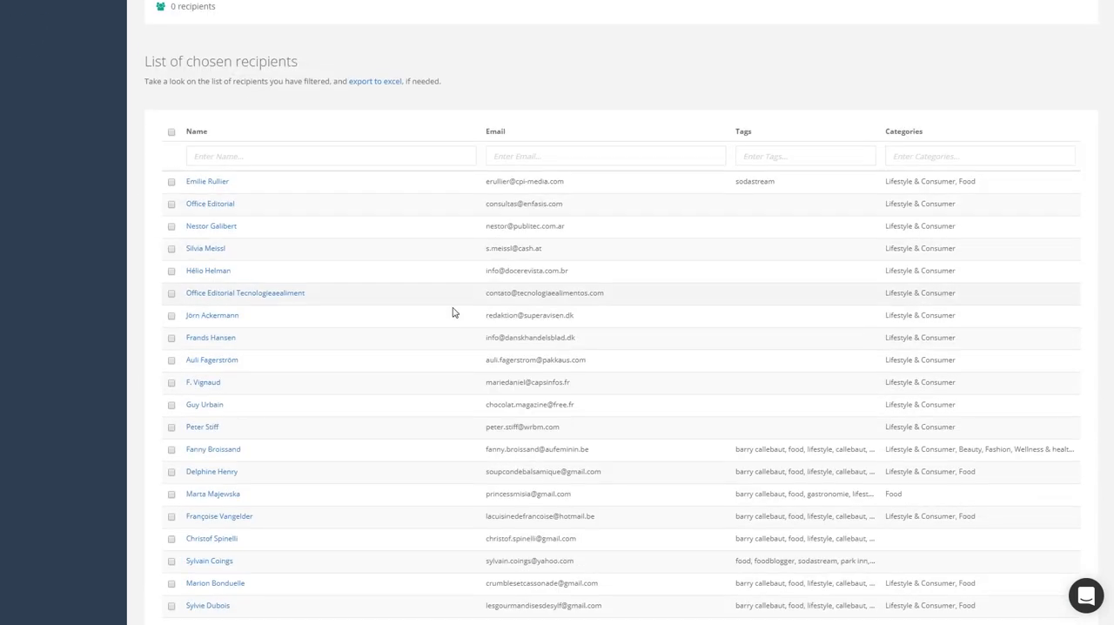
{"action": "scroll", "coordinate": [497, 388], "scroll_direction": "up", "scroll_amount": 2}
{"action": "scroll", "coordinate": [488, 276], "scroll_direction": "down", "scroll_amount": 1}
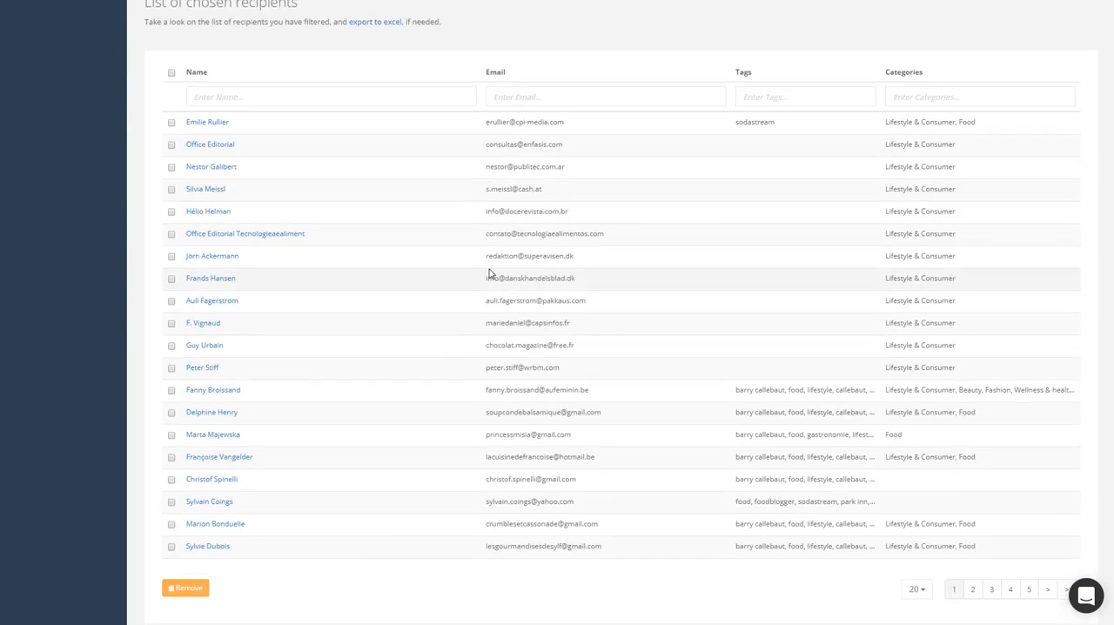
{"action": "scroll", "coordinate": [507, 269], "scroll_direction": "up", "scroll_amount": 2}
{"action": "scroll", "coordinate": [521, 234], "scroll_direction": "down", "scroll_amount": 2}
{"action": "scroll", "coordinate": [520, 233], "scroll_direction": "down", "scroll_amount": 1}
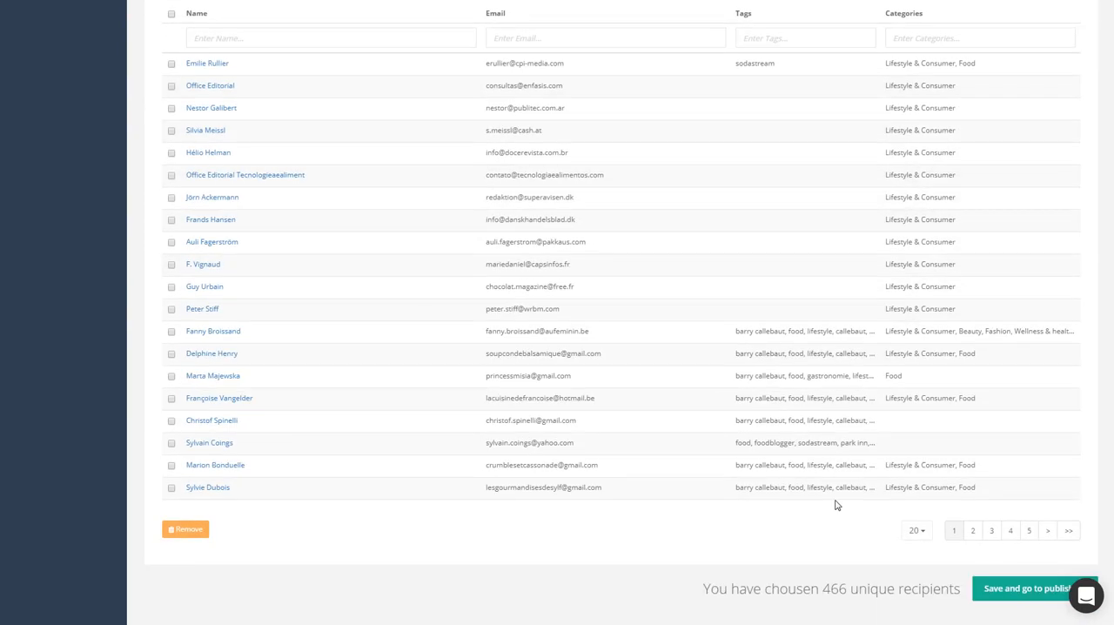
Show 50 recipients per page in the list of chosen recipients
{"action": "left_click", "coordinate": [917, 530]}
{"action": "scroll", "coordinate": [929, 599], "scroll_direction": "down", "scroll_amount": 1}
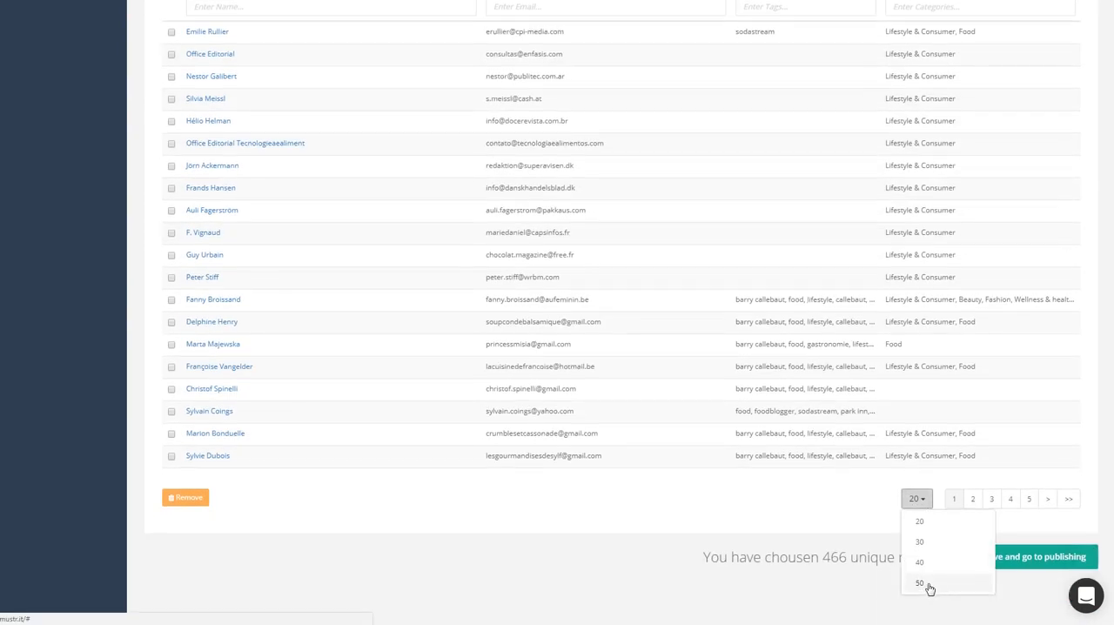
{"action": "left_click", "coordinate": [925, 587]}
Remove the Office Editorial contact in the second row and the contacts in rows 19 and 20 from the list of chosen recipients
{"action": "scroll", "coordinate": [695, 391], "scroll_direction": "up", "scroll_amount": 5}
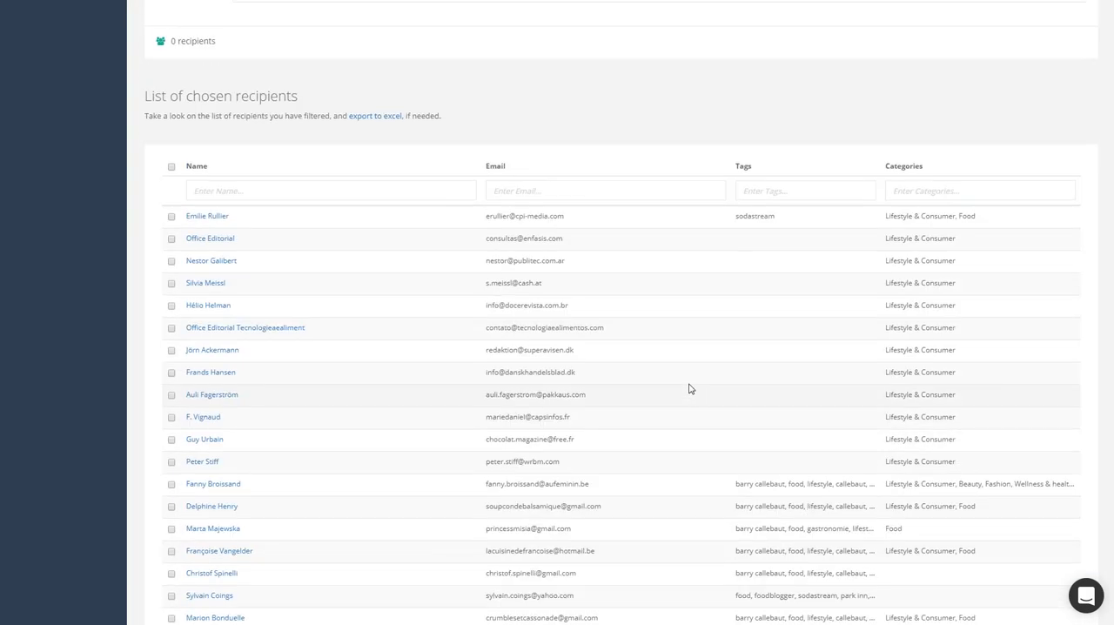
{"action": "left_click", "coordinate": [172, 348]}
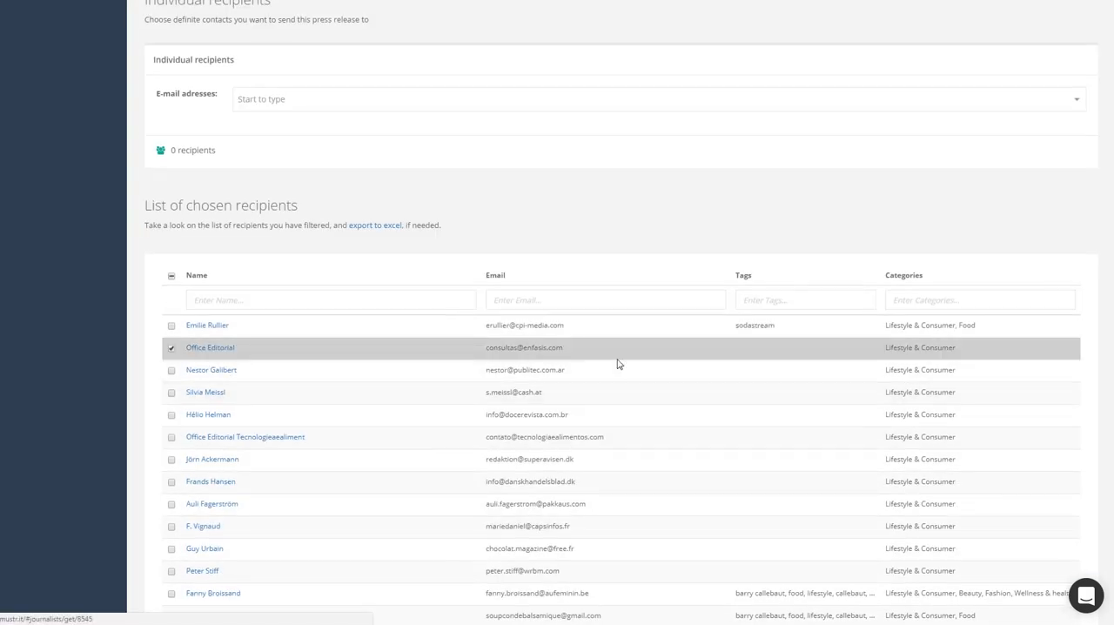
{"action": "scroll", "coordinate": [192, 266], "scroll_direction": "down", "scroll_amount": 6}
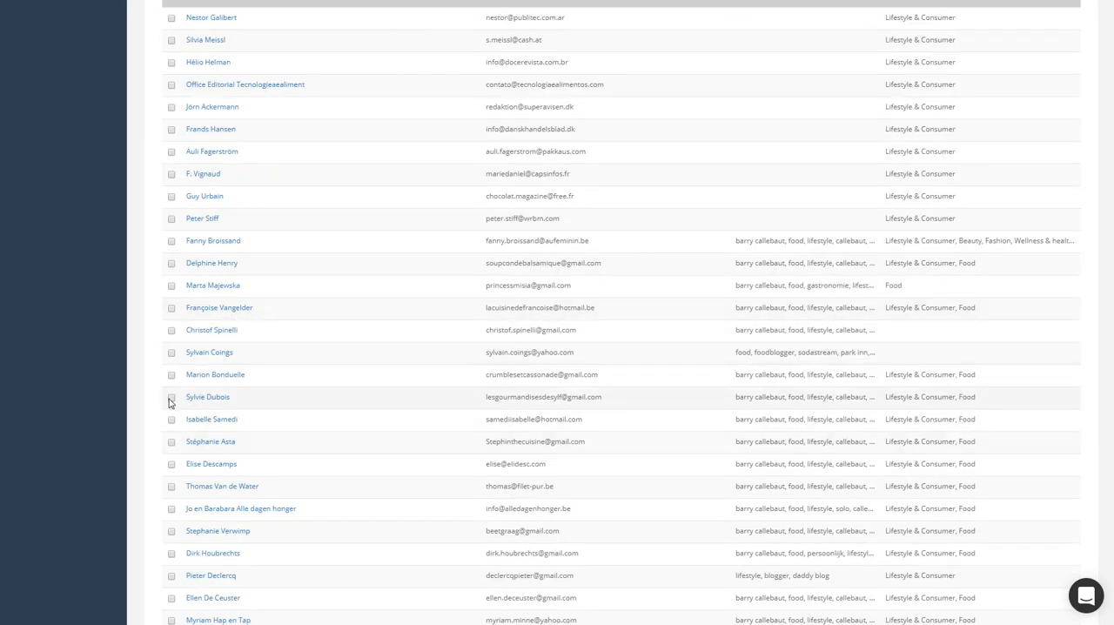
{"action": "left_click", "coordinate": [171, 400]}
{"action": "left_click", "coordinate": [172, 375]}
{"action": "scroll", "coordinate": [283, 343], "scroll_direction": "down", "scroll_amount": 10}
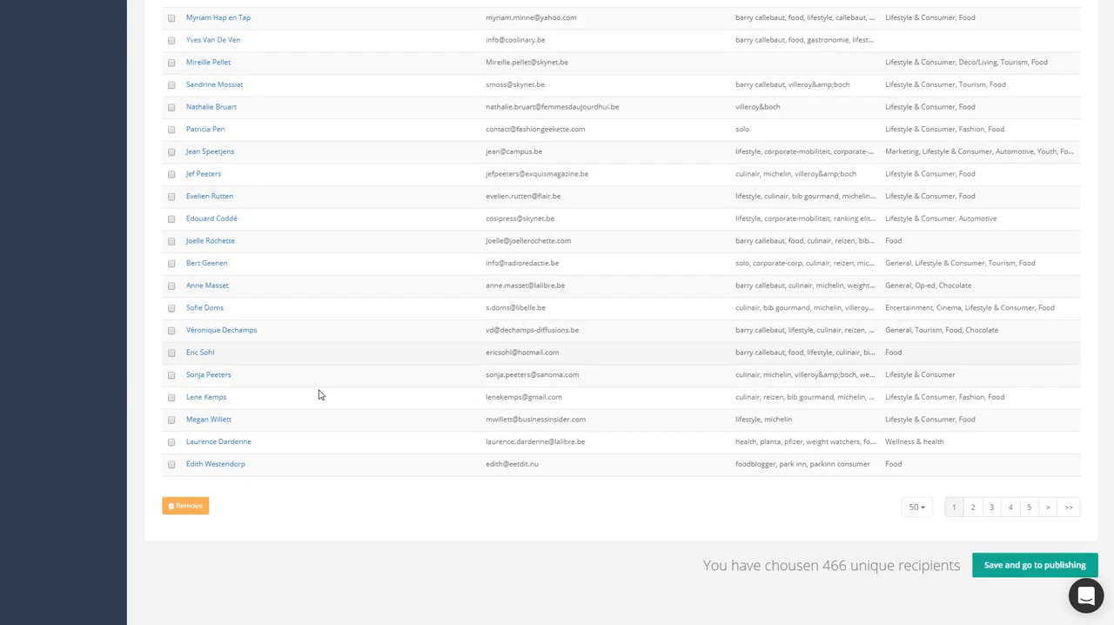
{"action": "left_click", "coordinate": [191, 499]}
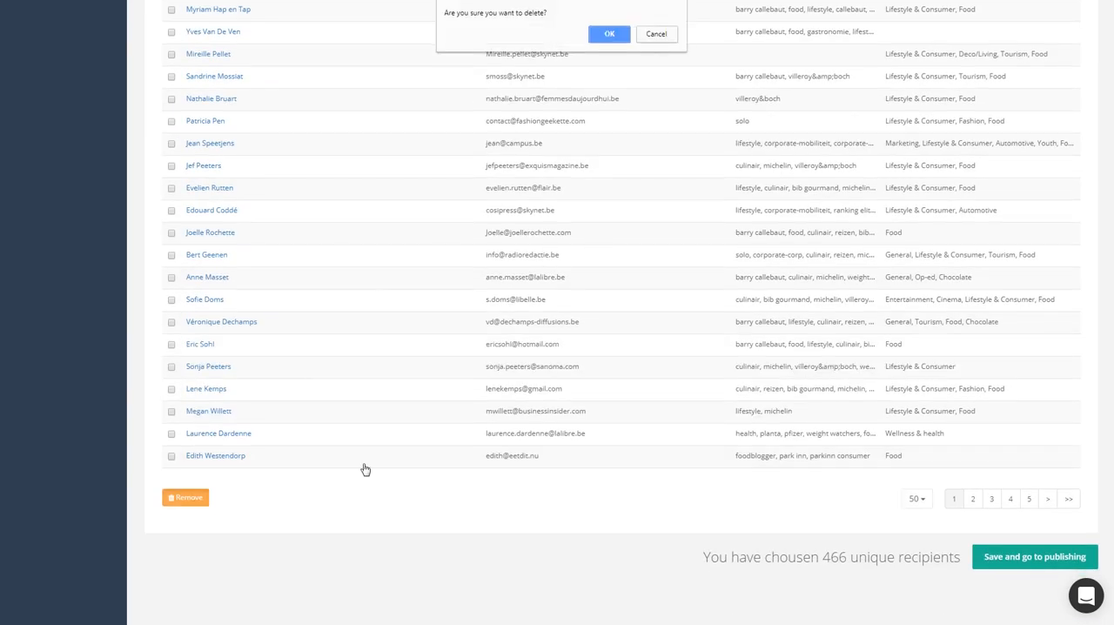
{"action": "left_click", "coordinate": [612, 36]}
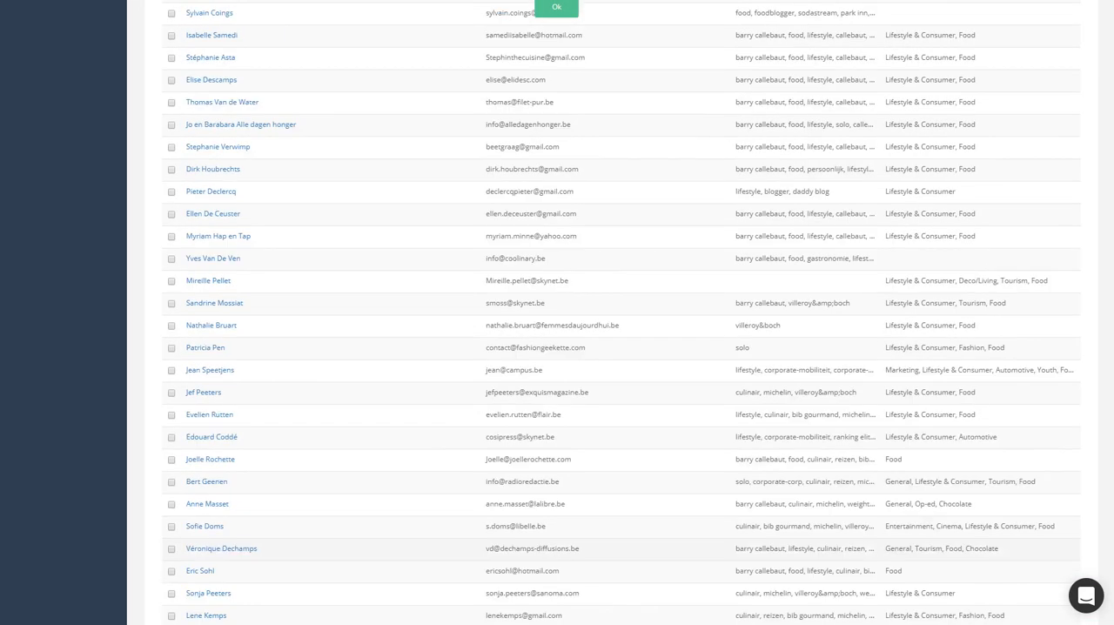
Look up a contact by first name under the individual recipients and add the second suggested contact's e-mail address
{"action": "scroll", "coordinate": [546, 258], "scroll_direction": "up", "scroll_amount": 15}
{"action": "scroll", "coordinate": [536, 268], "scroll_direction": "down", "scroll_amount": 1}
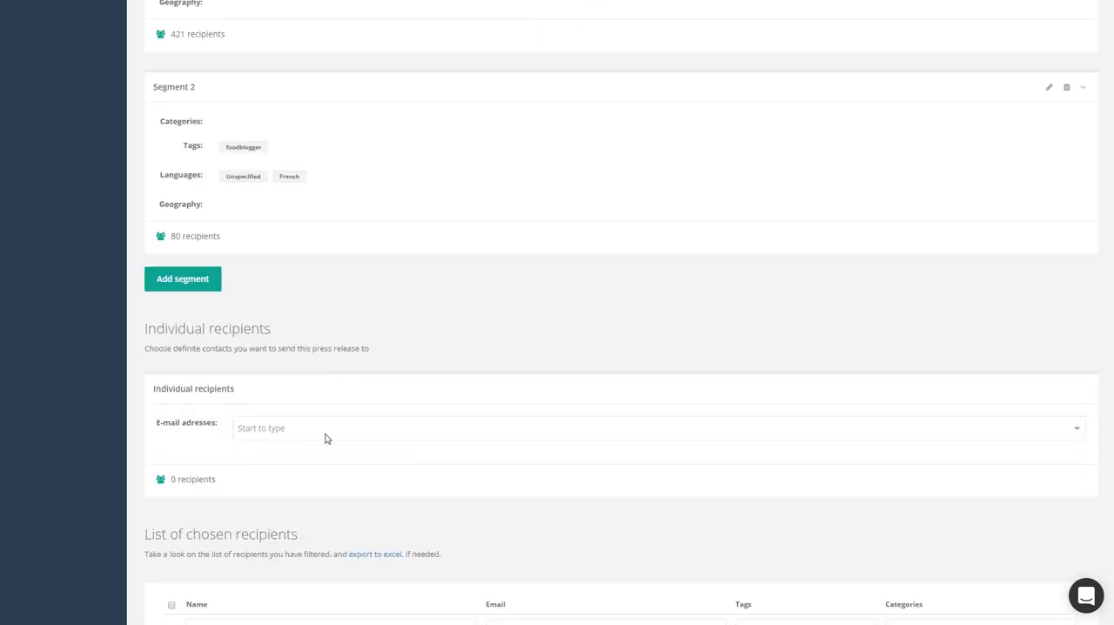
{"action": "left_click", "coordinate": [429, 421]}
{"action": "type", "text": "anna"}
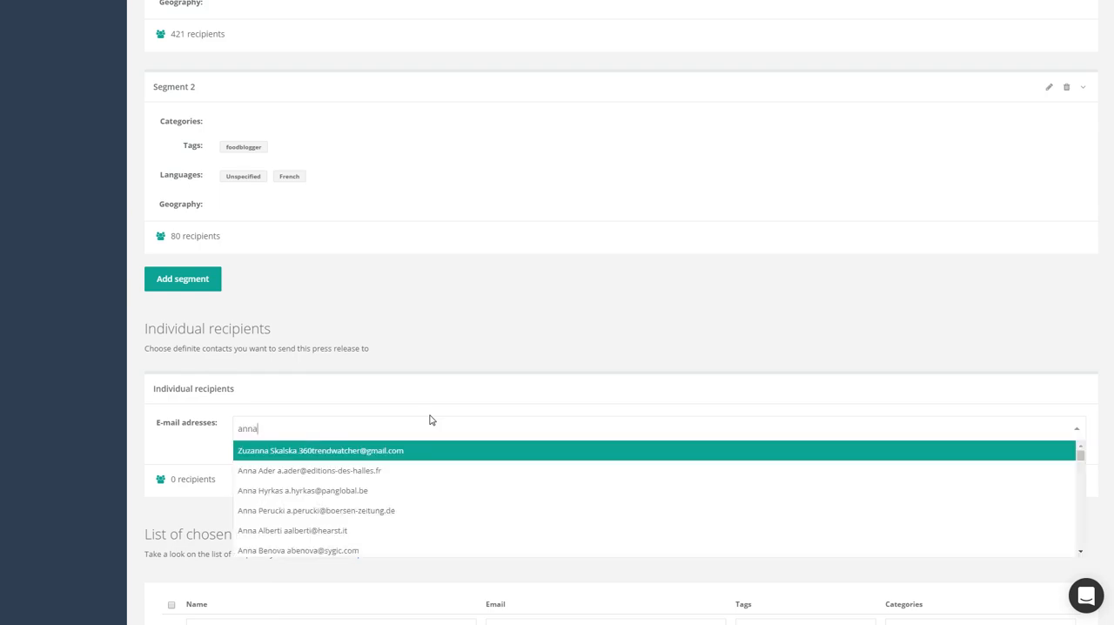
{"action": "left_click", "coordinate": [409, 470]}
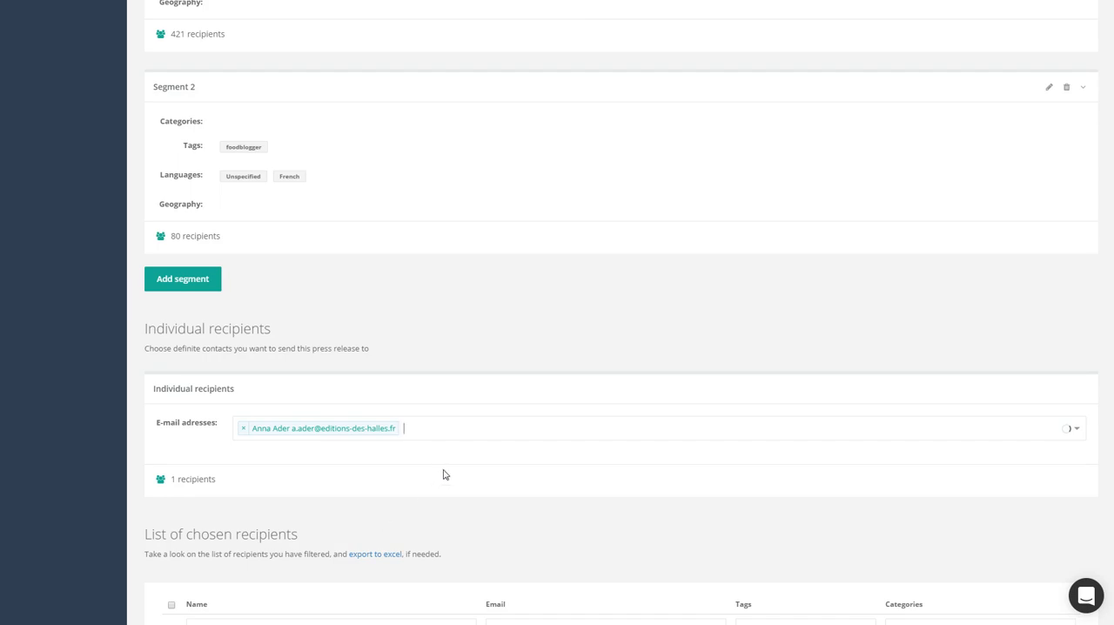
Review the segments and the updated list of chosen recipients down to the number of unique recipients
{"action": "scroll", "coordinate": [448, 471], "scroll_direction": "up", "scroll_amount": 2}
{"action": "scroll", "coordinate": [450, 470], "scroll_direction": "down", "scroll_amount": 2}
{"action": "scroll", "coordinate": [460, 467], "scroll_direction": "up", "scroll_amount": 4}
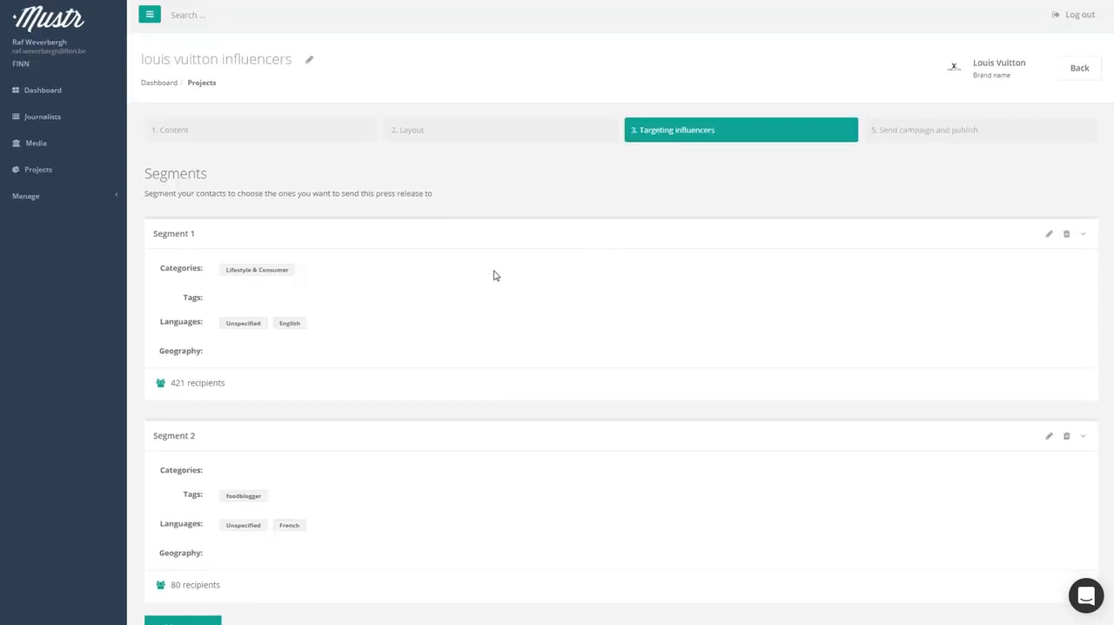
{"action": "scroll", "coordinate": [493, 275], "scroll_direction": "down", "scroll_amount": 15}
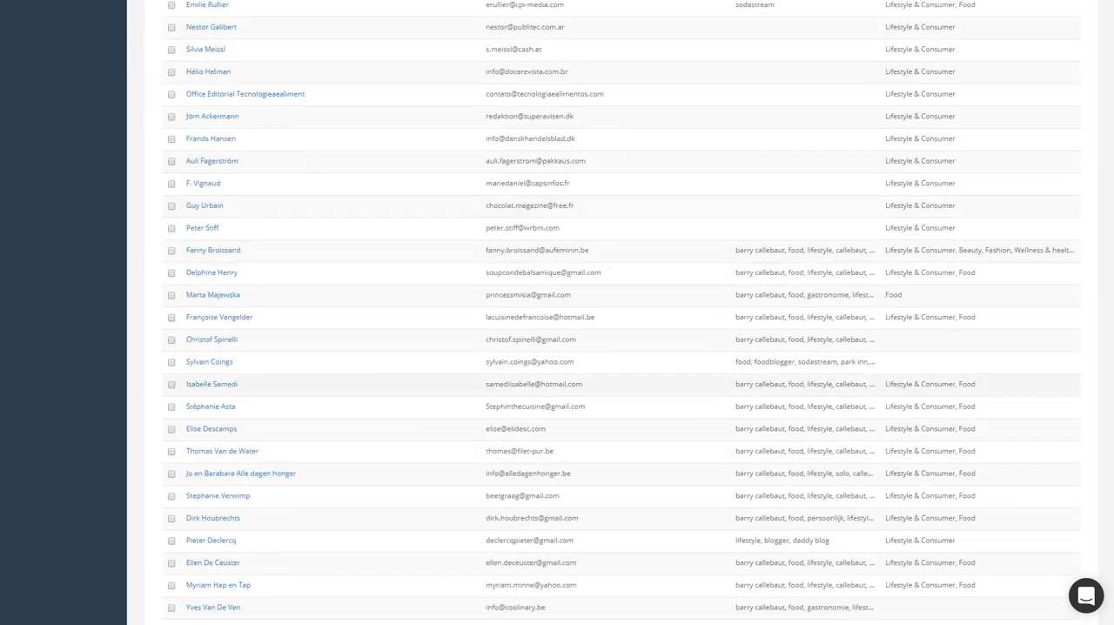
{"action": "scroll", "coordinate": [425, 333], "scroll_direction": "down", "scroll_amount": 3}
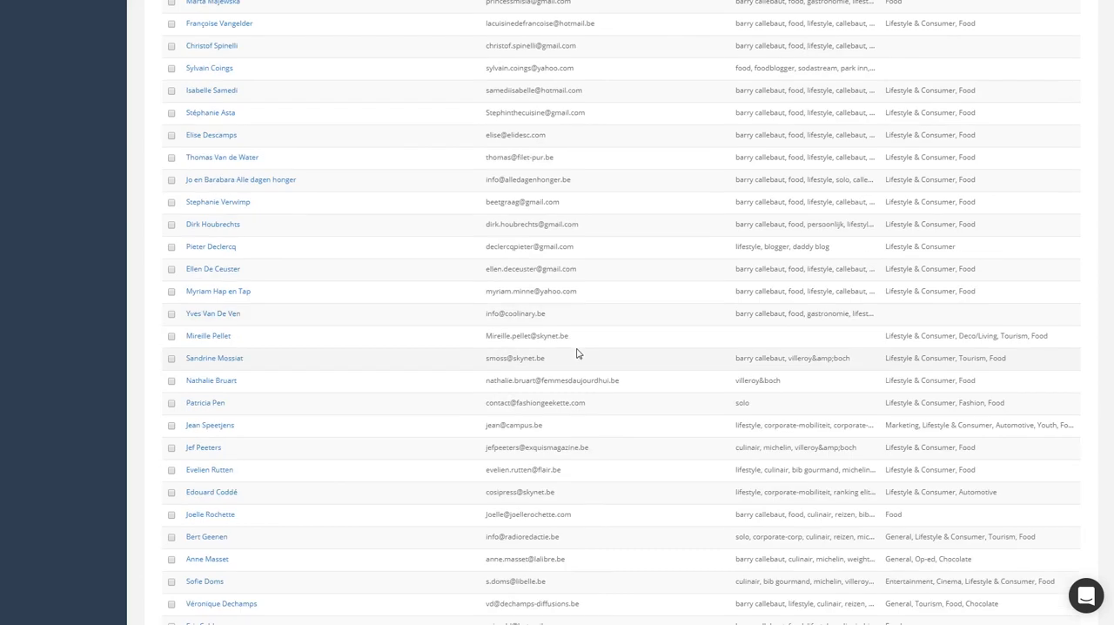
{"action": "scroll", "coordinate": [576, 352], "scroll_direction": "down", "scroll_amount": 3}
{"action": "scroll", "coordinate": [559, 380], "scroll_direction": "down", "scroll_amount": 2}
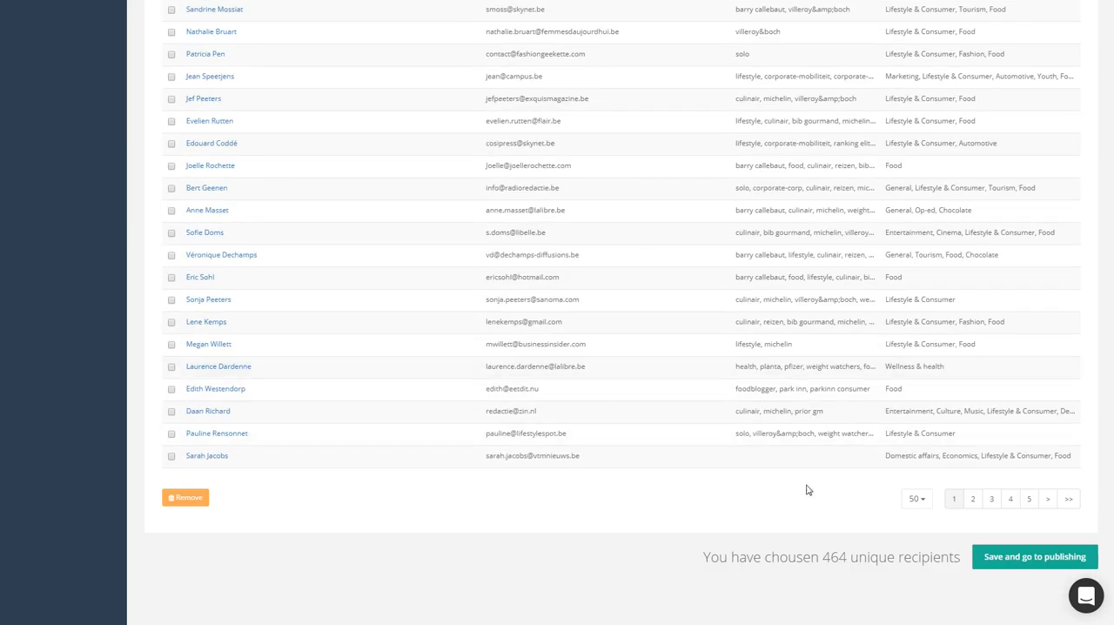